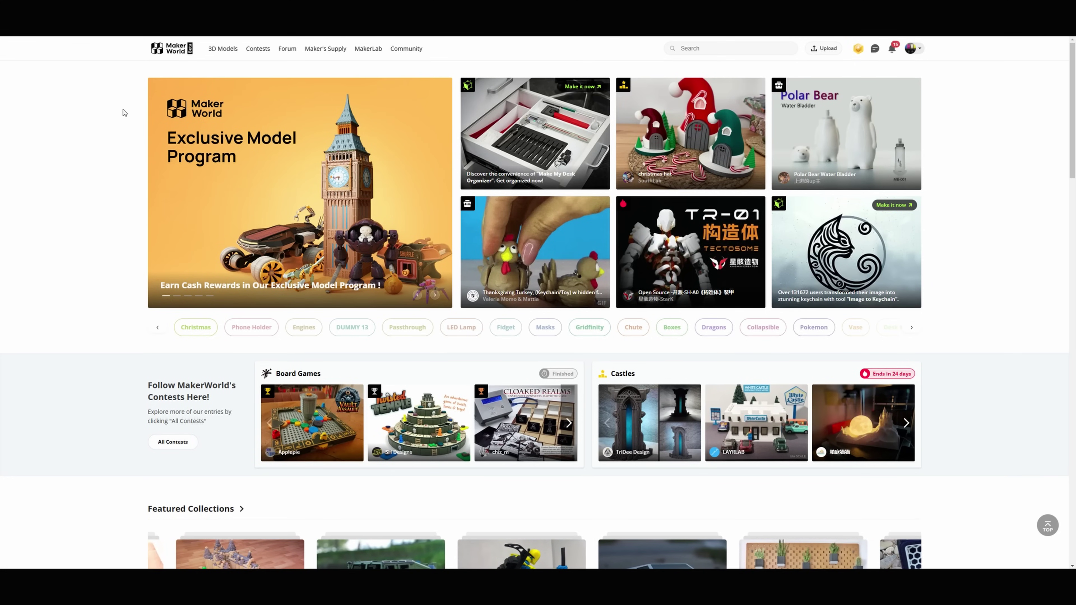
- Start a blank project in MakerLab's Make My Statue tool
click(368, 48)
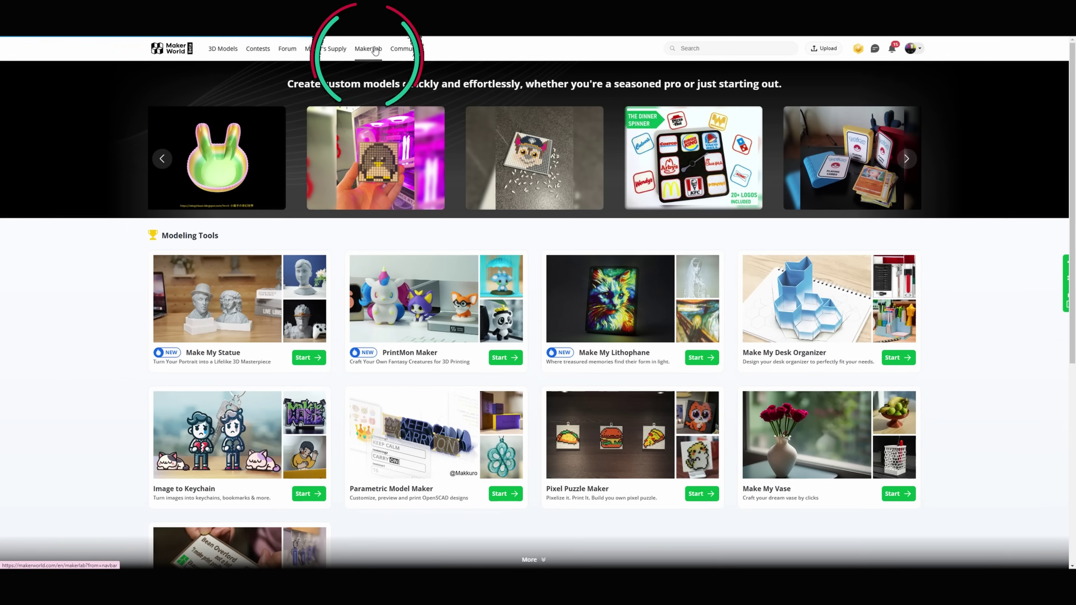
click(295, 338)
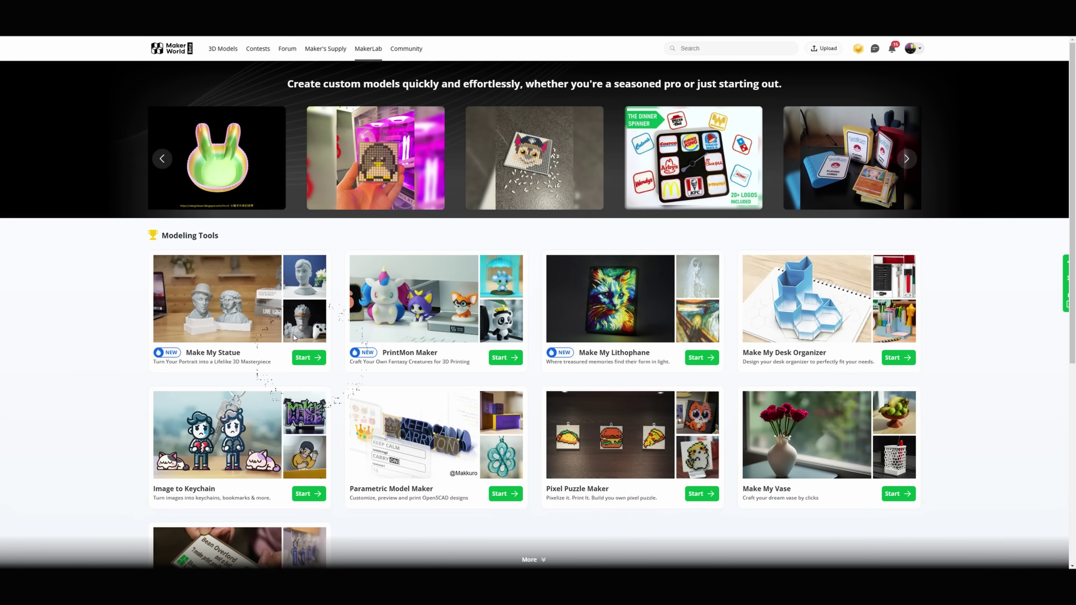
click(311, 358)
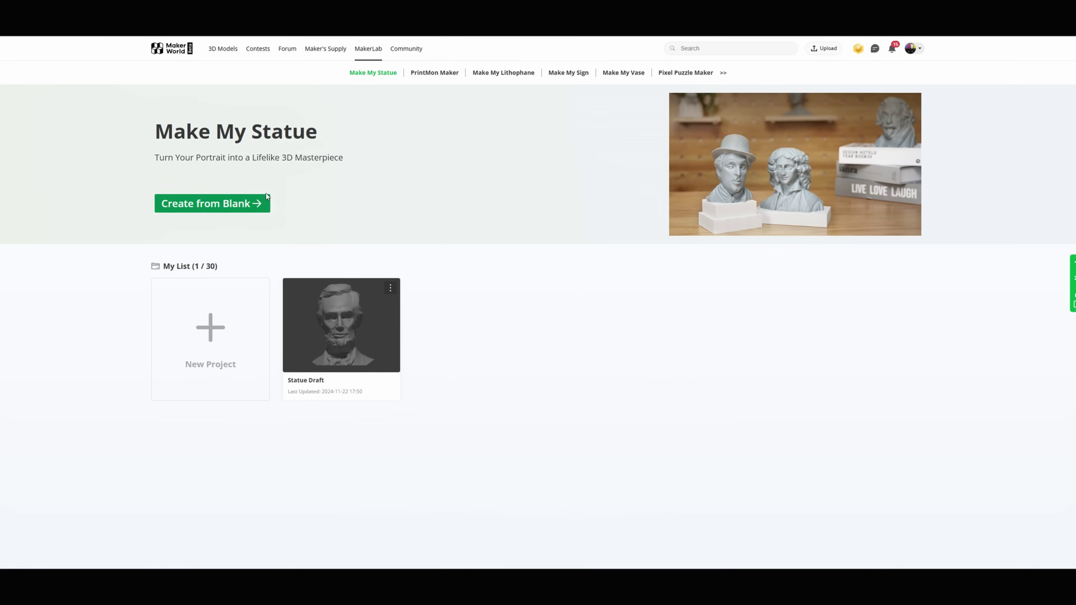
click(217, 204)
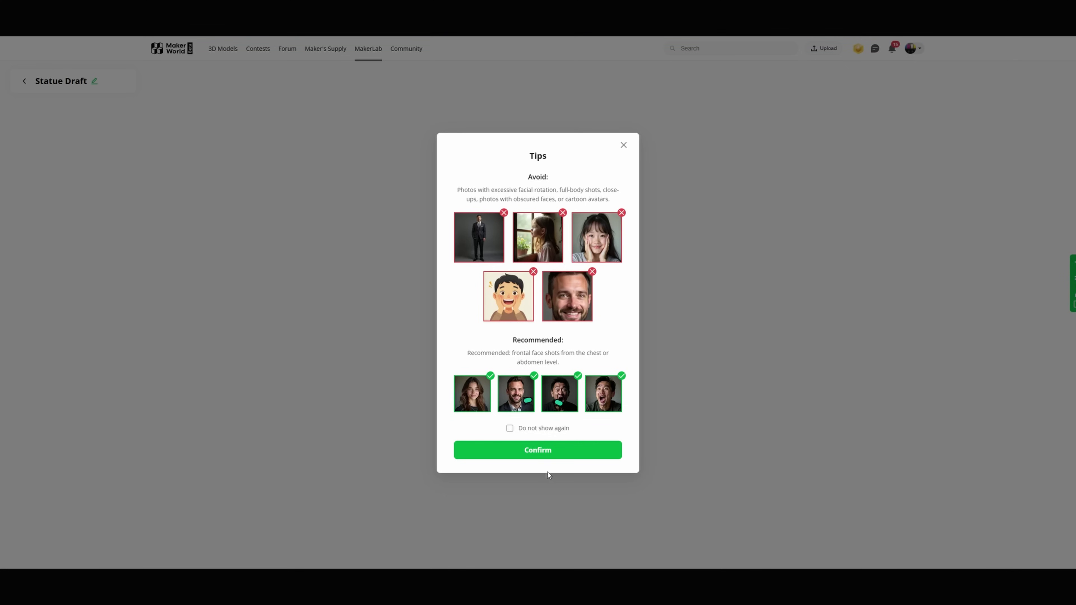
- Upload the portrait photo and generate a statue draft from it
click(542, 449)
click(553, 339)
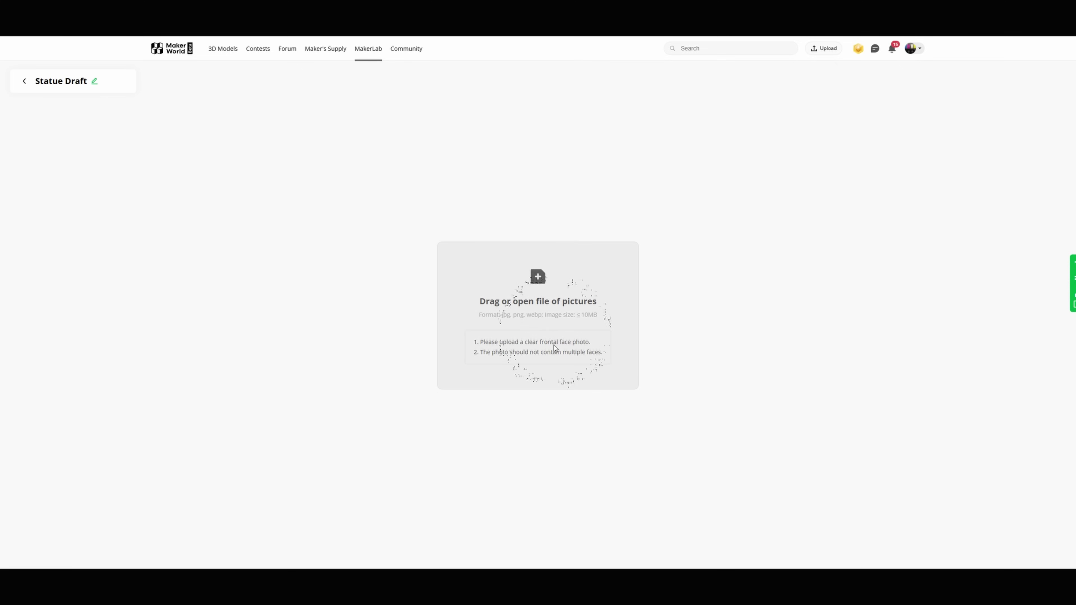
double_click(151, 65)
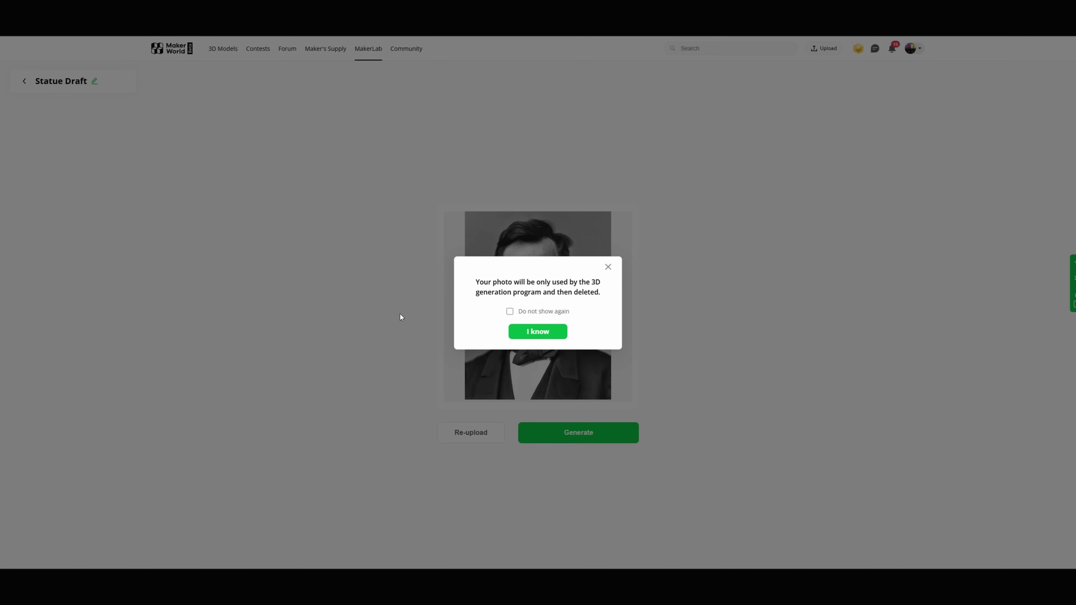
click(532, 331)
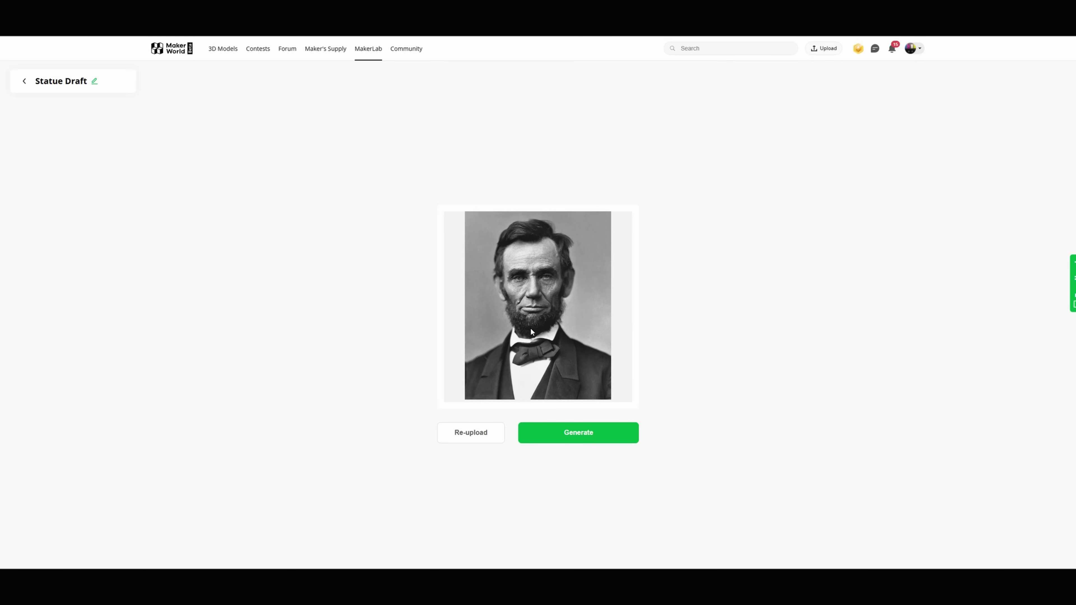
click(587, 427)
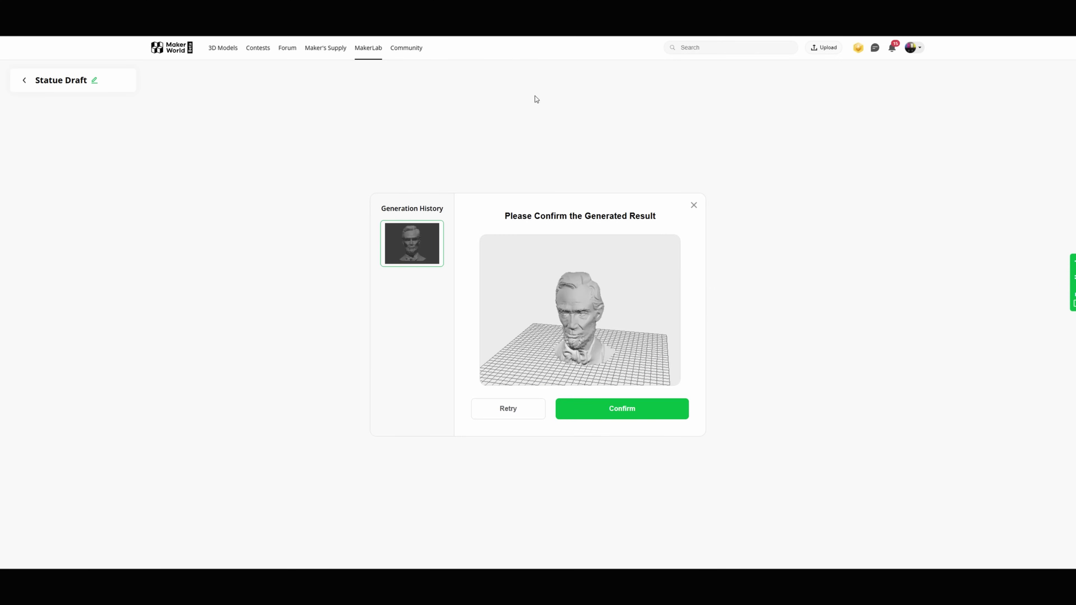
- Check the generated bust from the side, front and above, then confirm it for 10 credits
scroll(577, 352, up, 5)
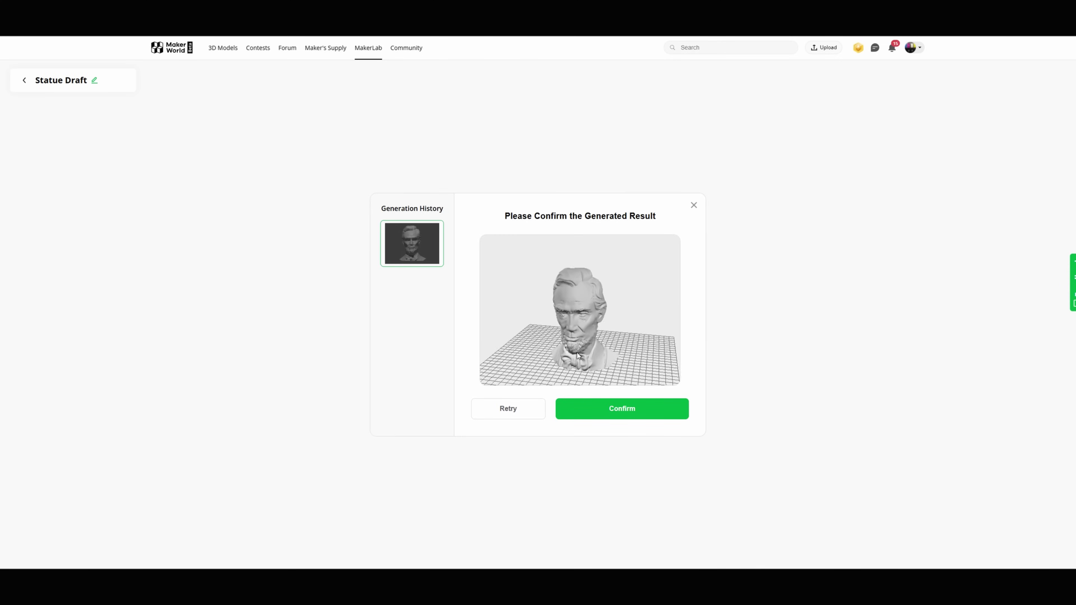
drag(598, 340, 493, 317)
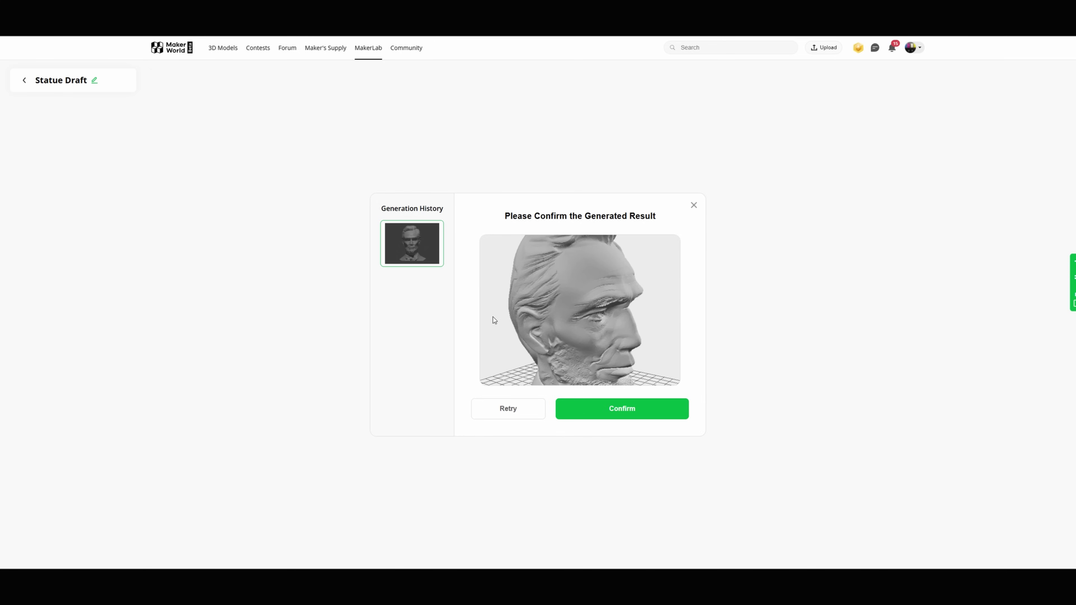
drag(603, 310, 584, 314)
scroll(581, 308, up, 5)
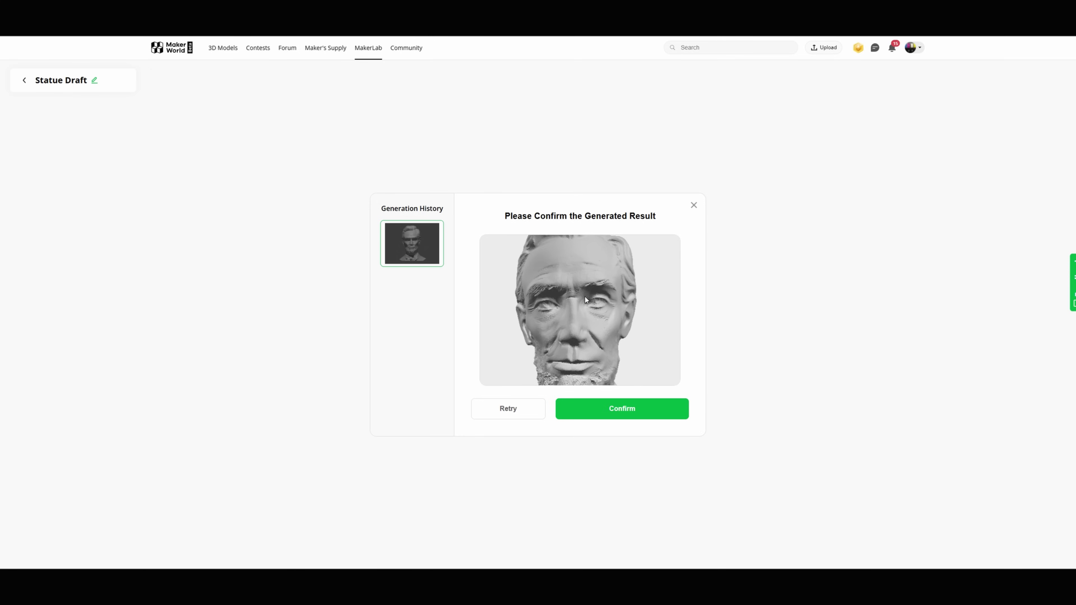
scroll(587, 294, down, 5)
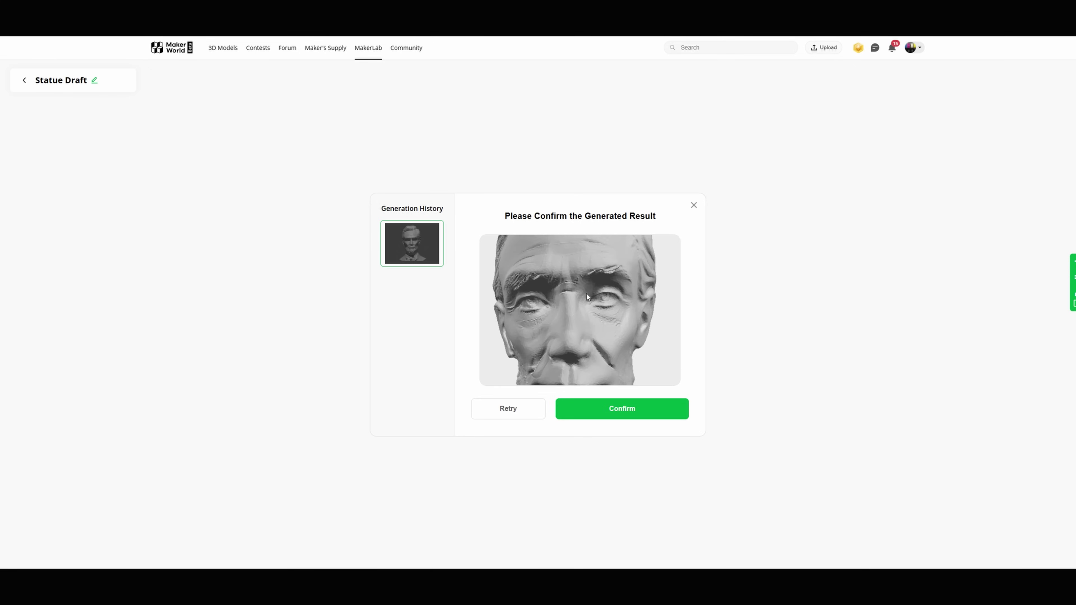
drag(587, 307, 584, 316)
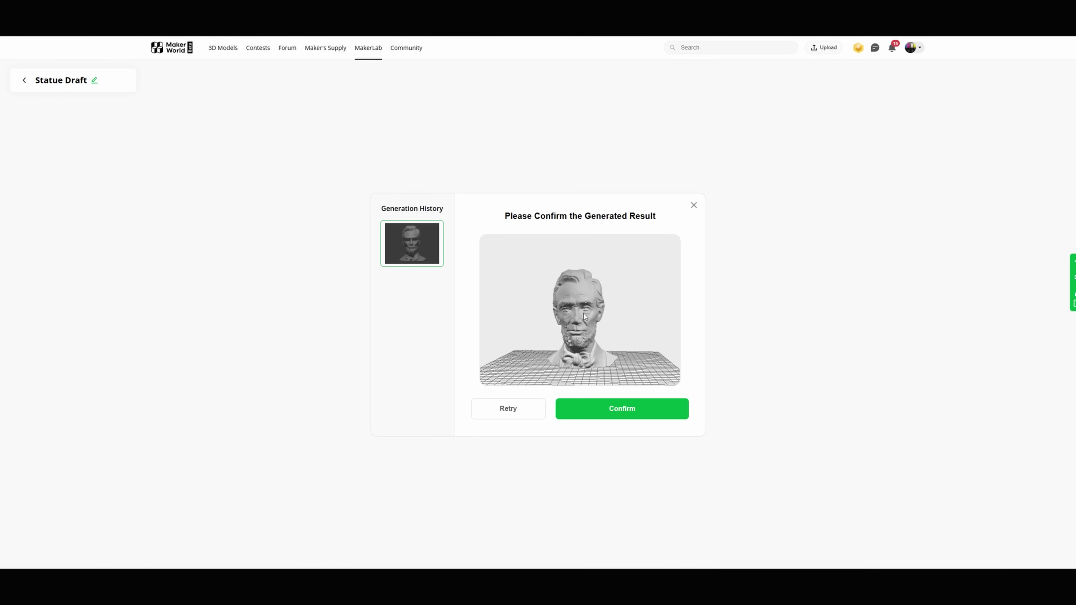
click(620, 412)
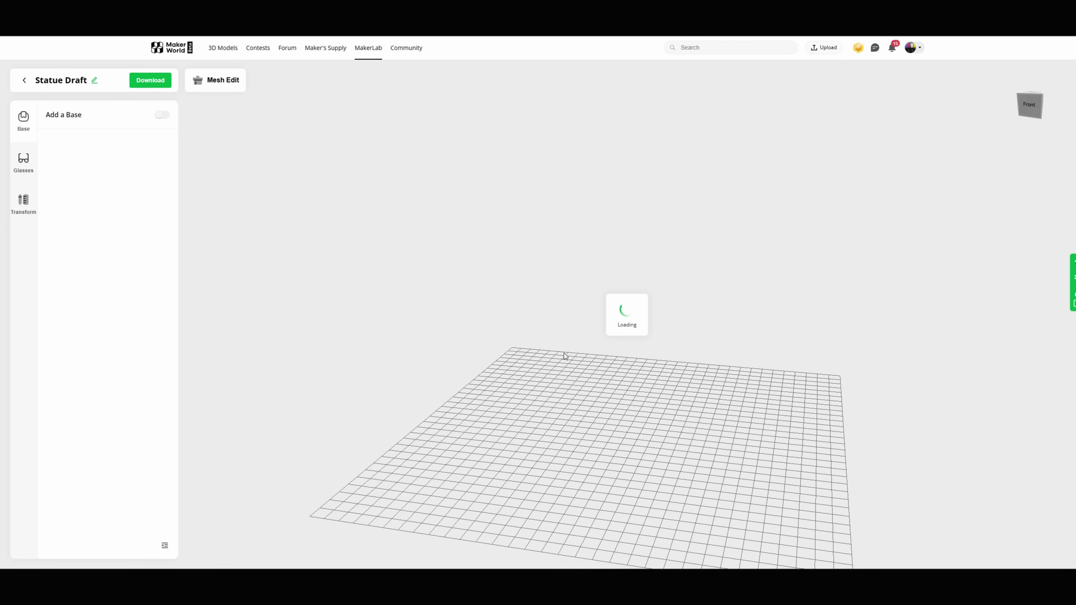
- Add a pedestal under the bust and try the Base2 and Base3 styles
drag(666, 504, 688, 499)
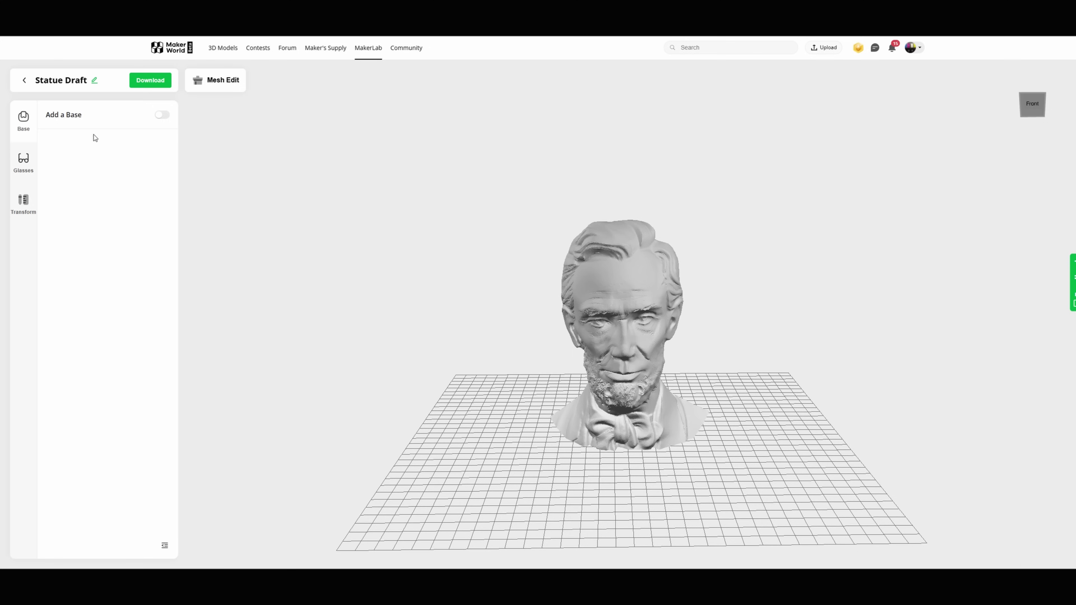
click(161, 115)
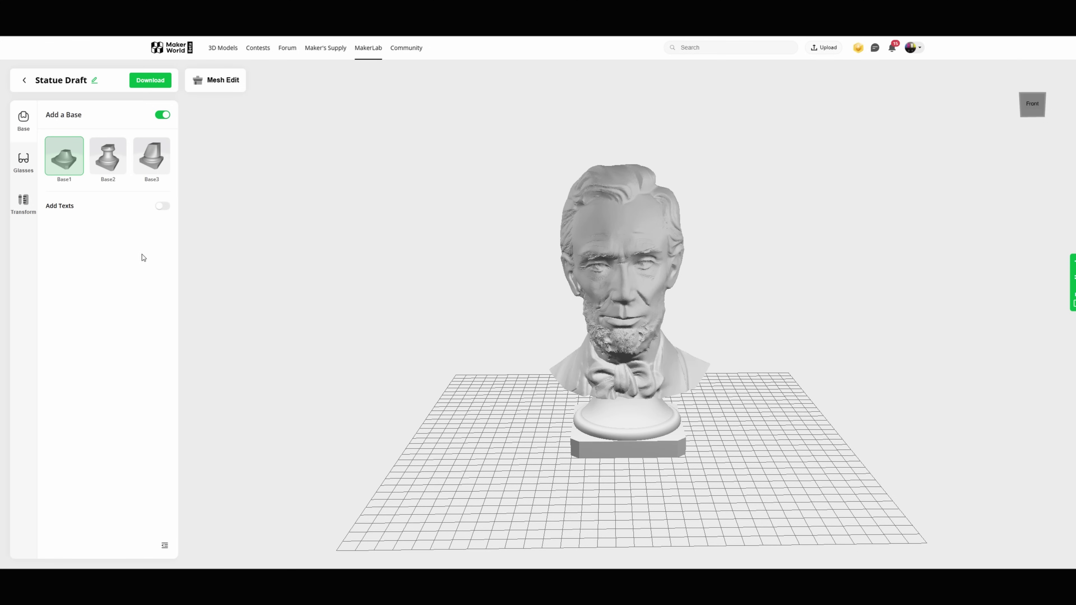
click(109, 161)
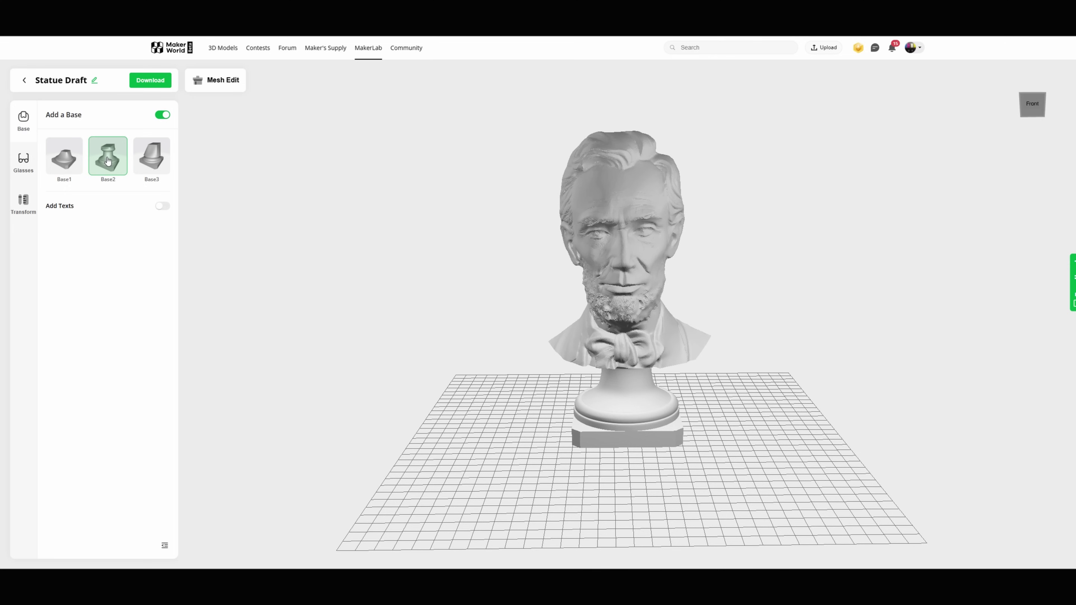
click(140, 156)
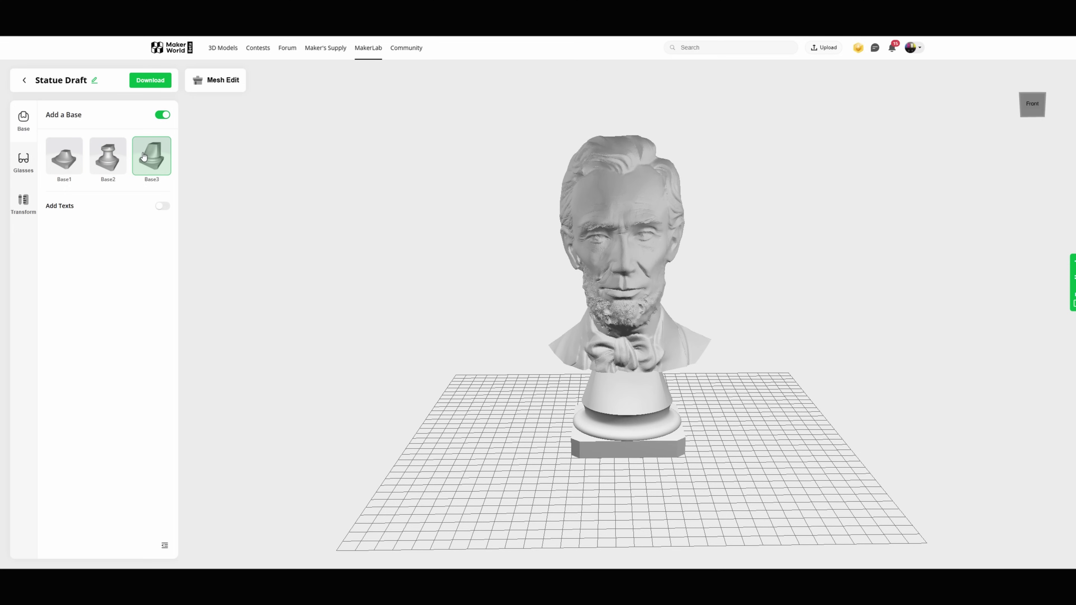
- Settle on the Base1 pedestal, inspect it, and enable pedestal text
click(67, 160)
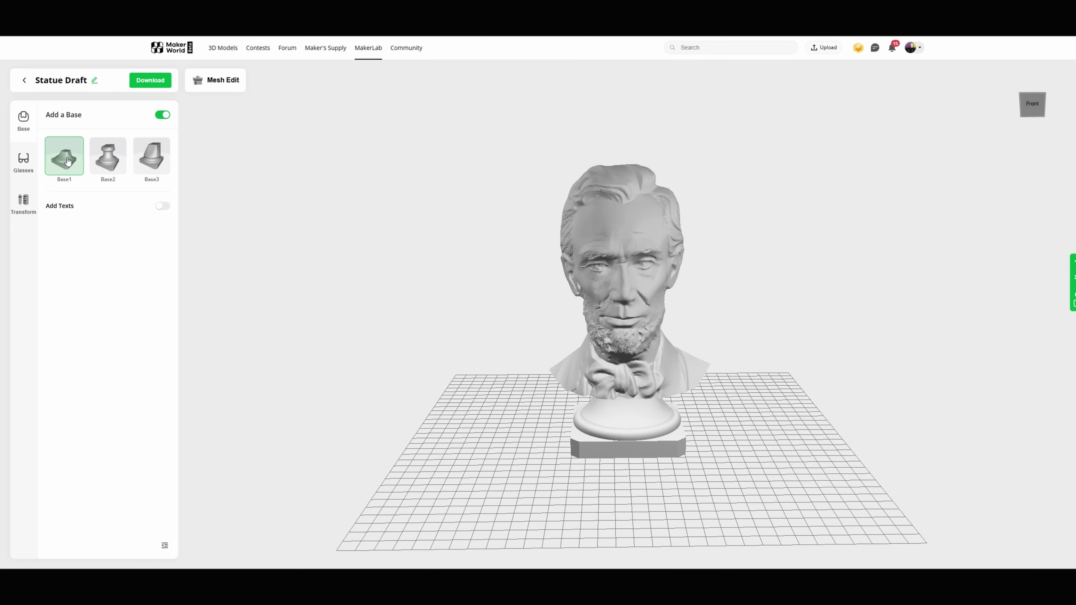
click(110, 163)
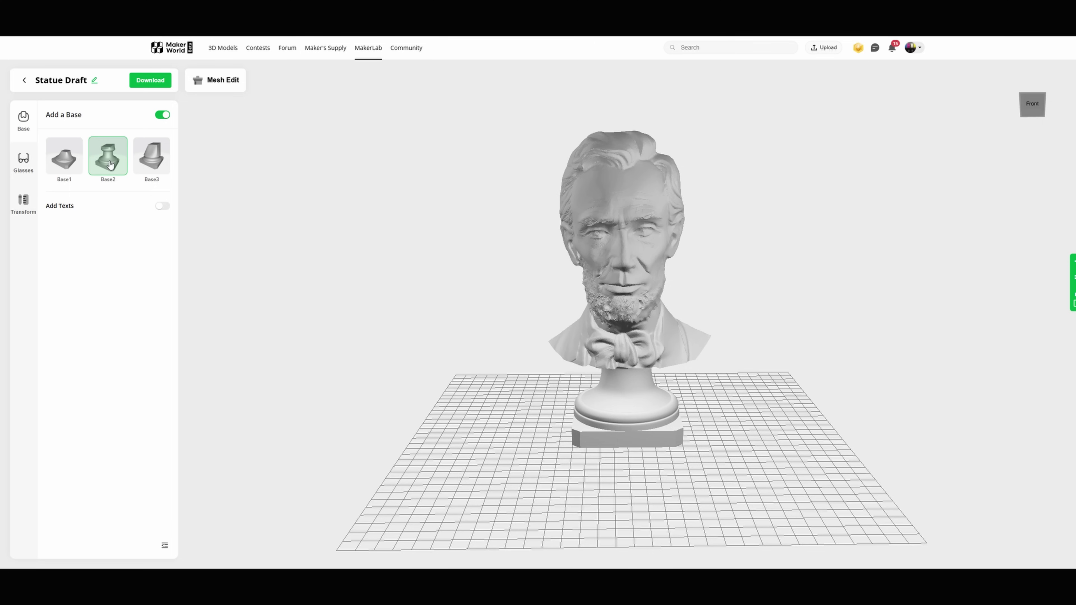
click(66, 165)
mouse_move(398, 407)
mouse_down()
mouse_move(506, 406)
mouse_move(527, 370)
mouse_move(528, 387)
mouse_move(439, 377)
mouse_move(362, 388)
mouse_move(352, 437)
mouse_move(416, 403)
mouse_move(410, 377)
mouse_move(408, 392)
mouse_up()
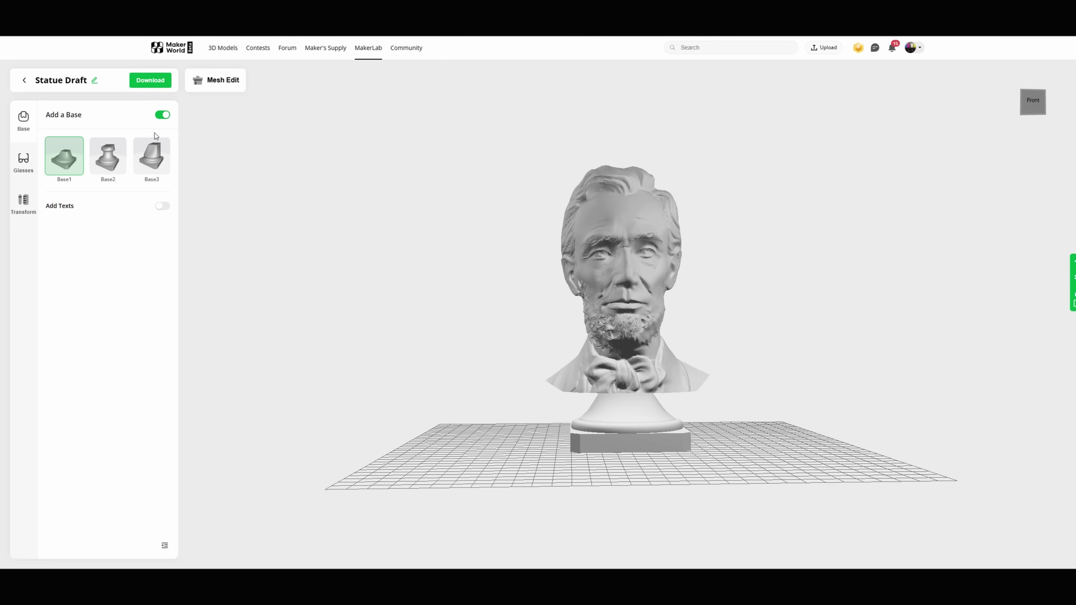
click(164, 207)
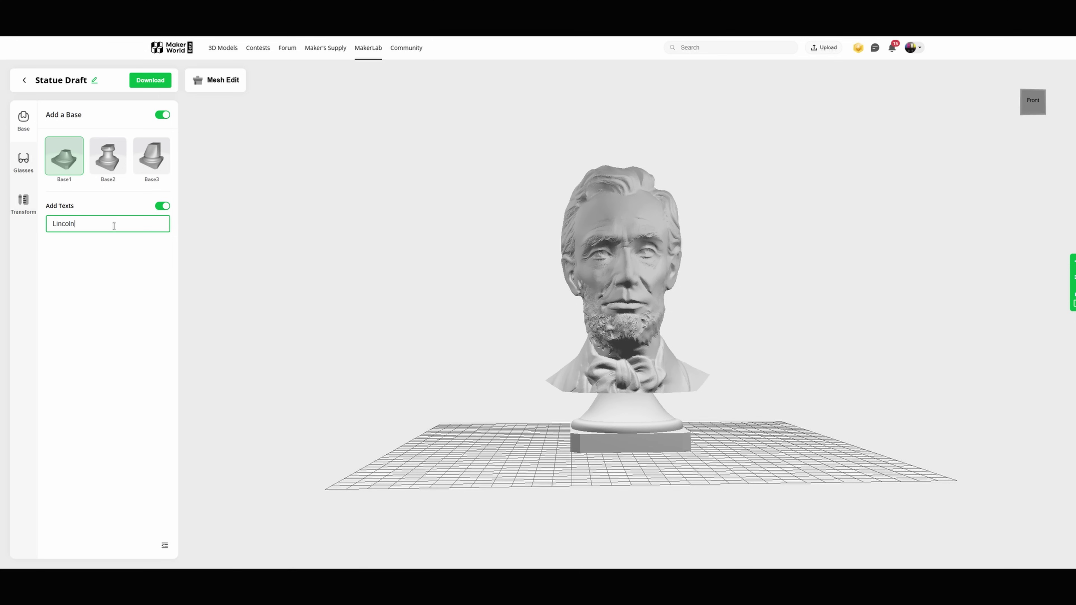
- Emboss 'Lincoln' on the pedestal, exit Mesh Edit via the save prompt, and start the download
key(Return)
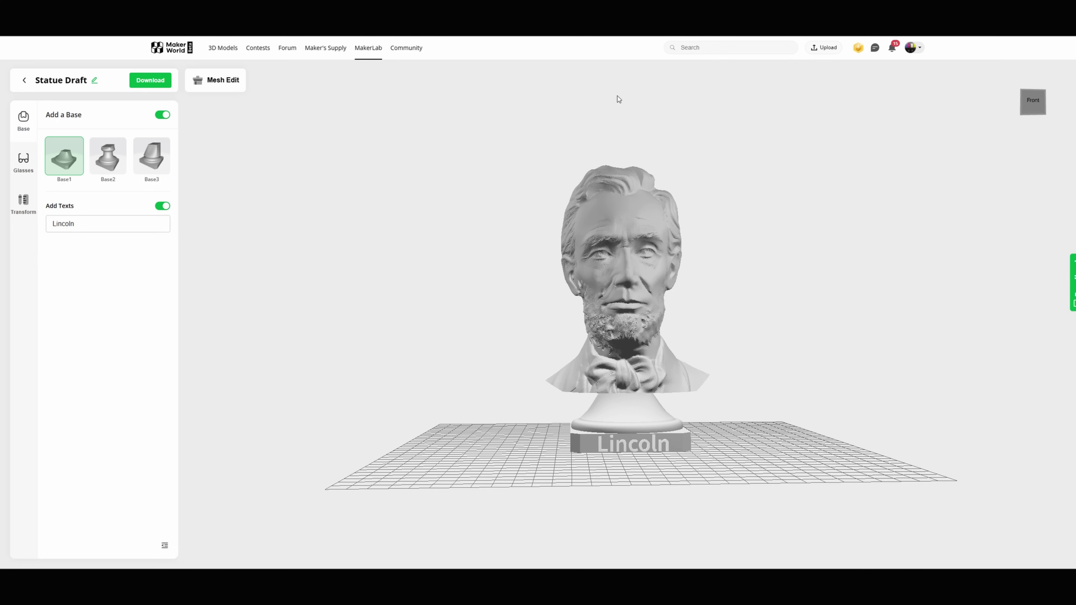
click(21, 204)
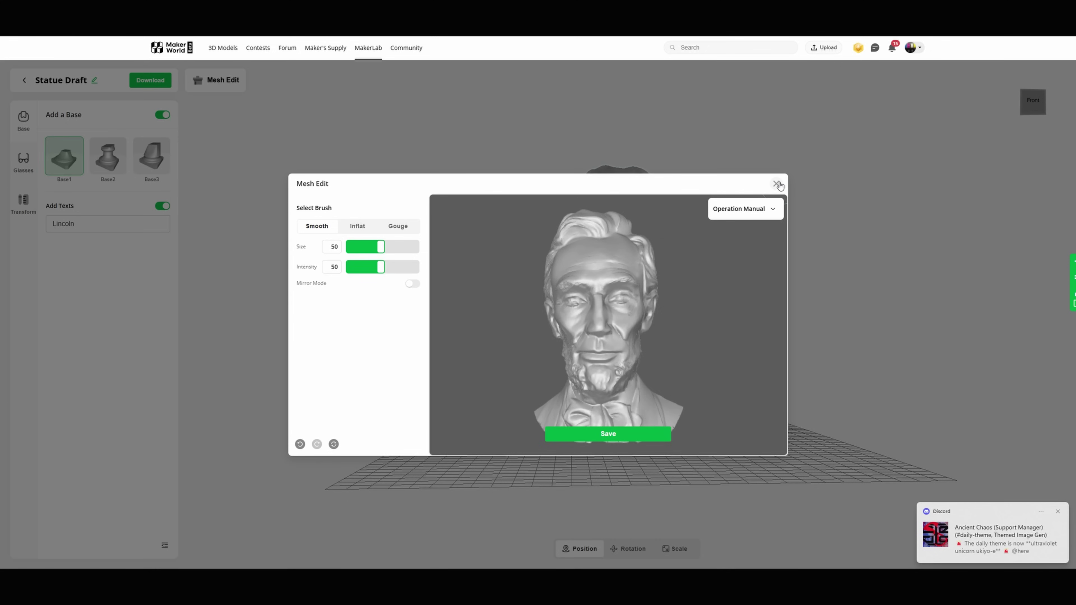
click(776, 183)
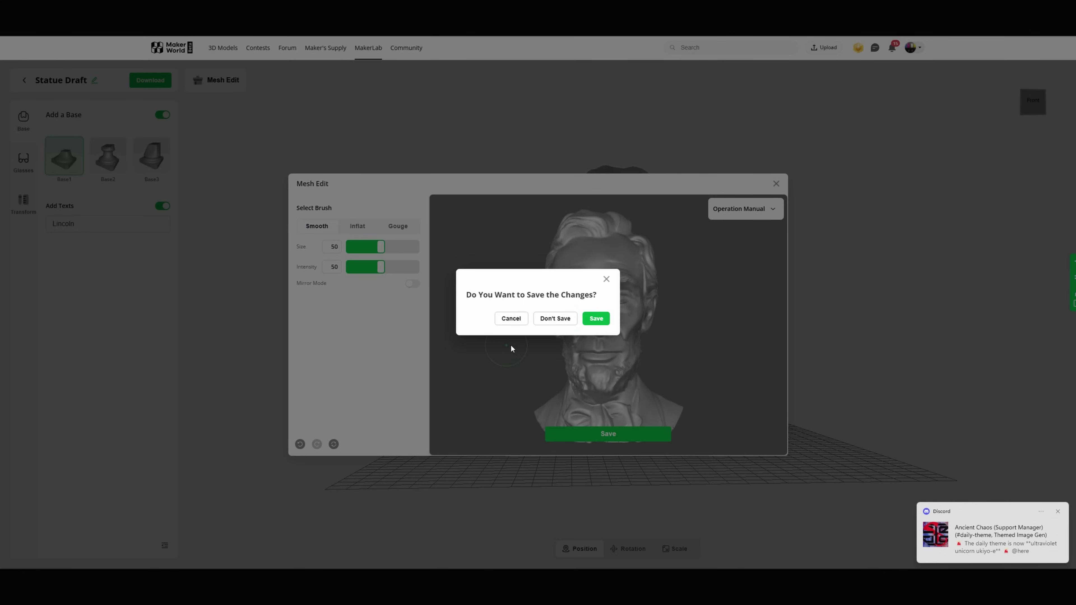
click(556, 318)
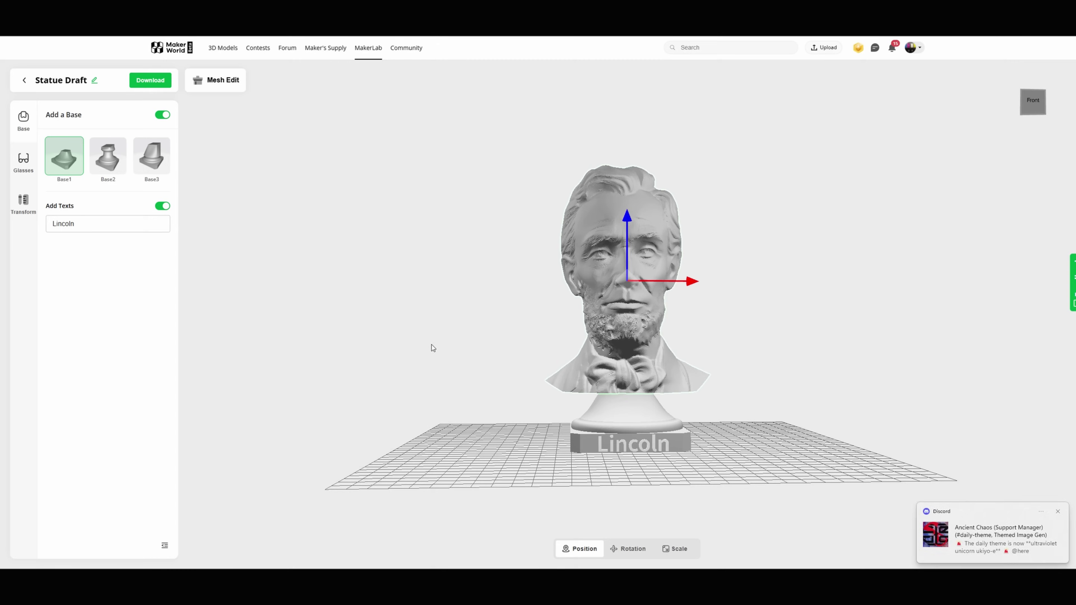
click(142, 83)
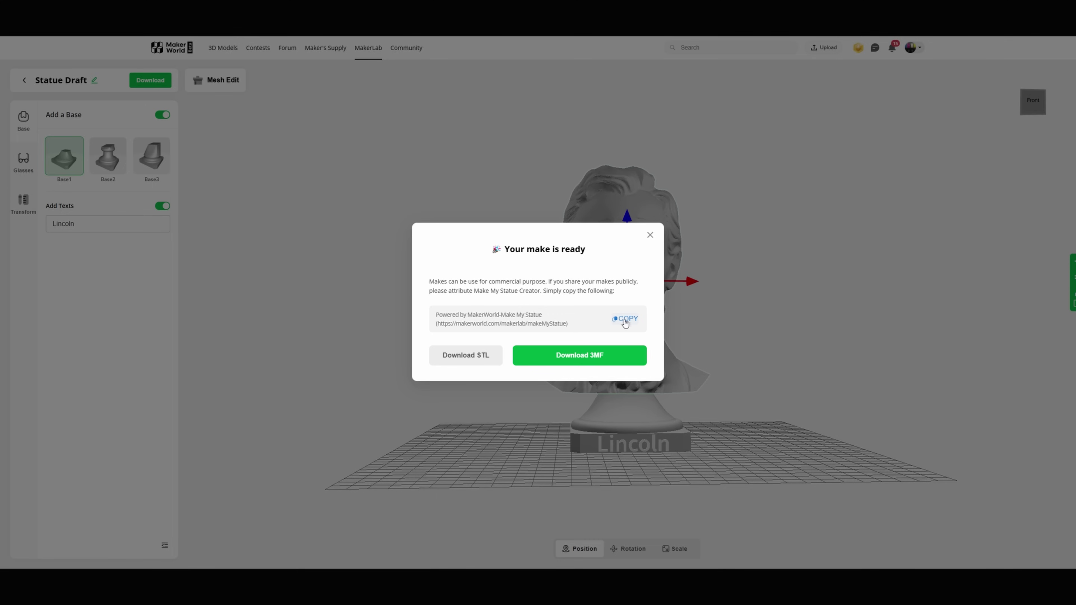
- Export the Lincoln statue as a 3MF file
click(568, 355)
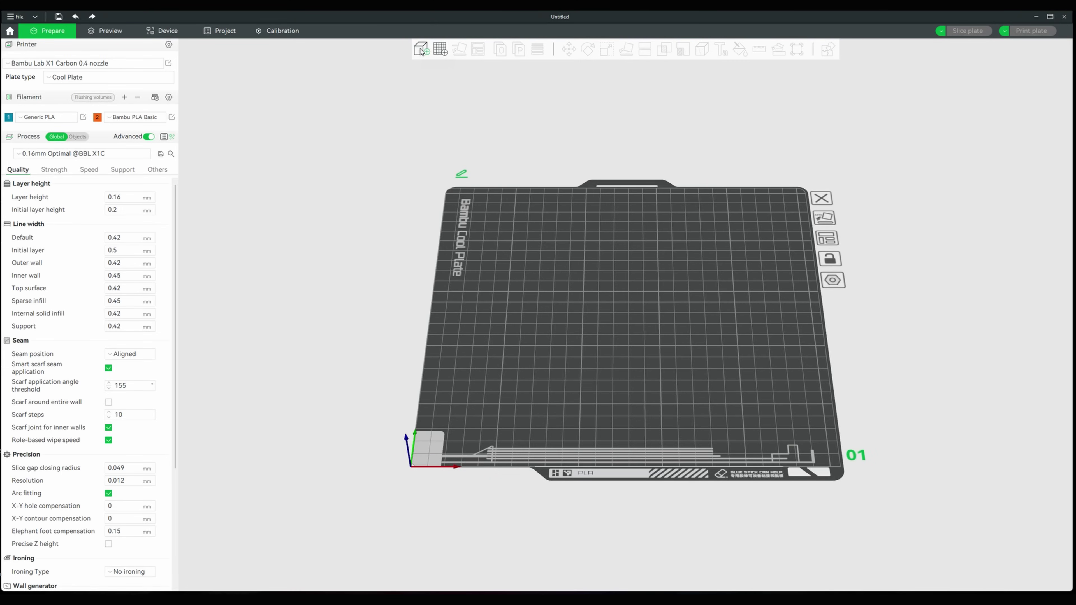
- Import Statue Draft.3mf from Downloads into Bambu Studio and inspect the bust
click(422, 49)
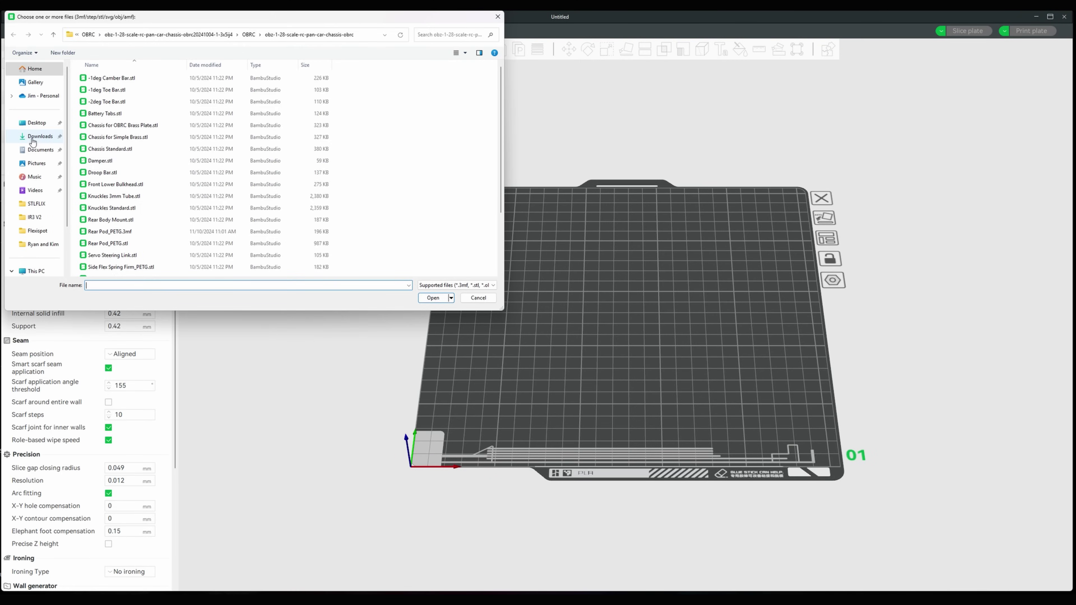
click(33, 136)
double_click(101, 88)
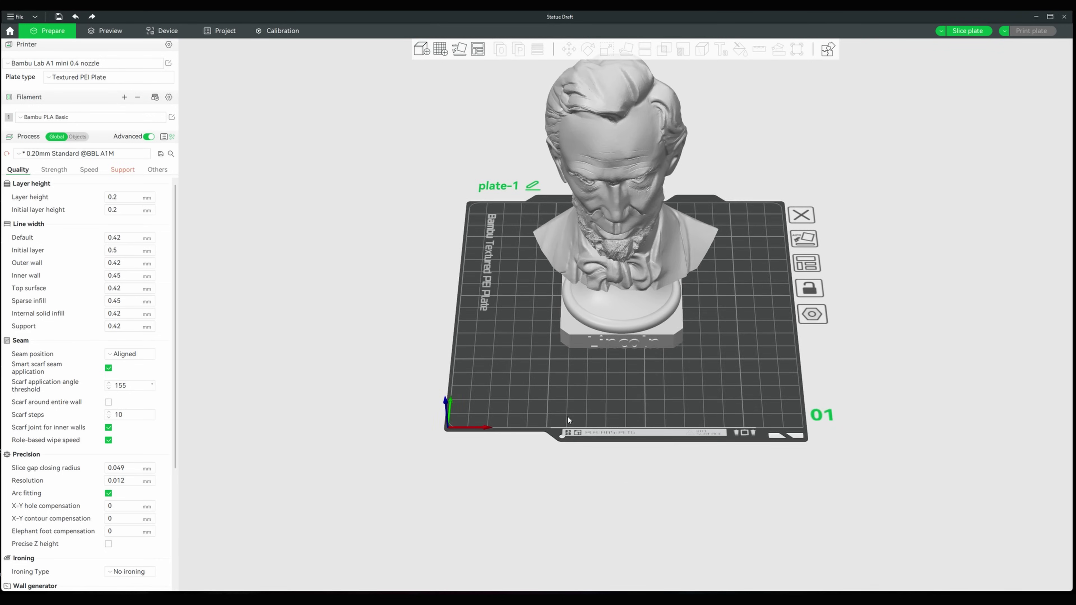
drag(567, 416, 577, 397)
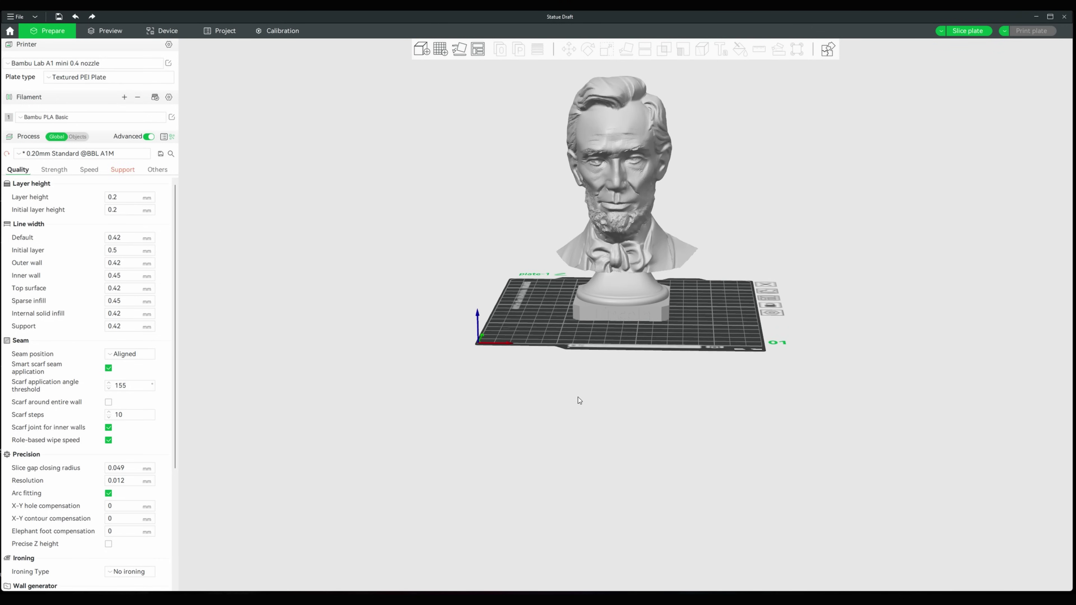
- Use the X1 Carbon 0.4 nozzle printer, set the bust to PLA Metal, and slice
click(79, 63)
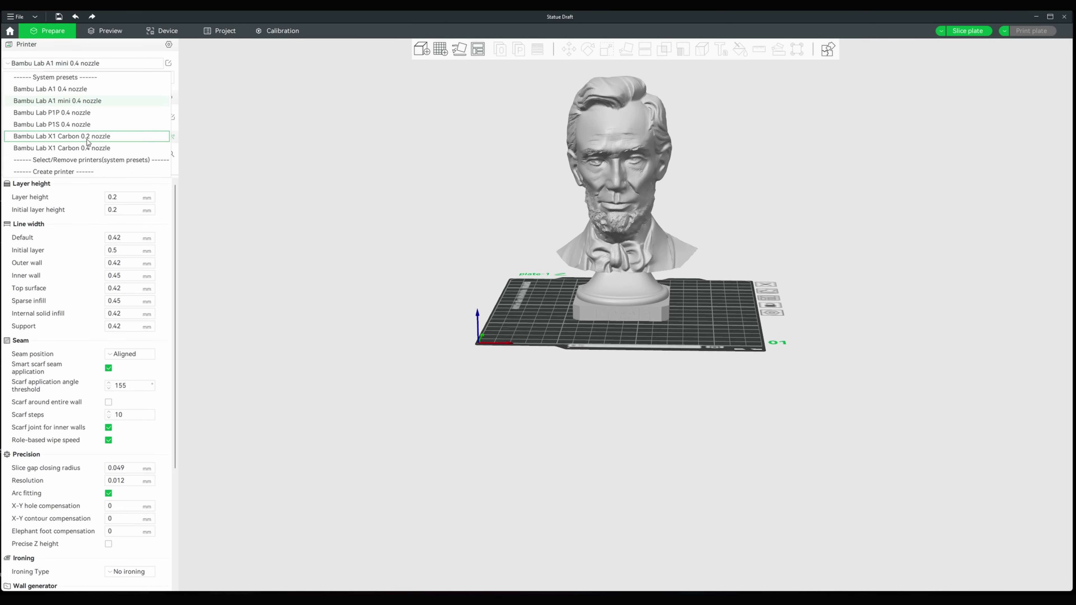
click(90, 148)
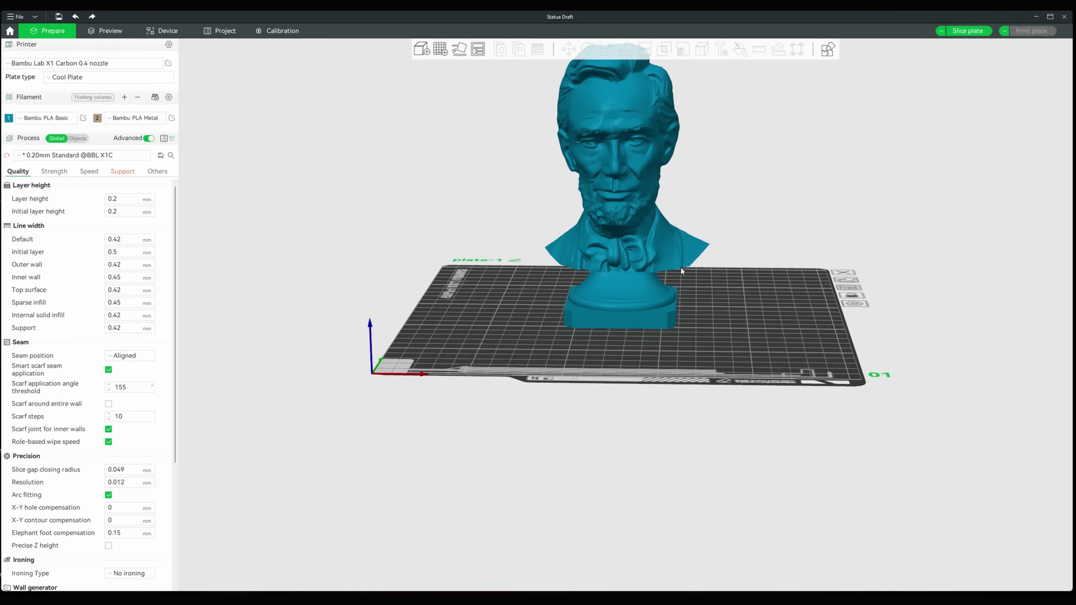
right_click(622, 242)
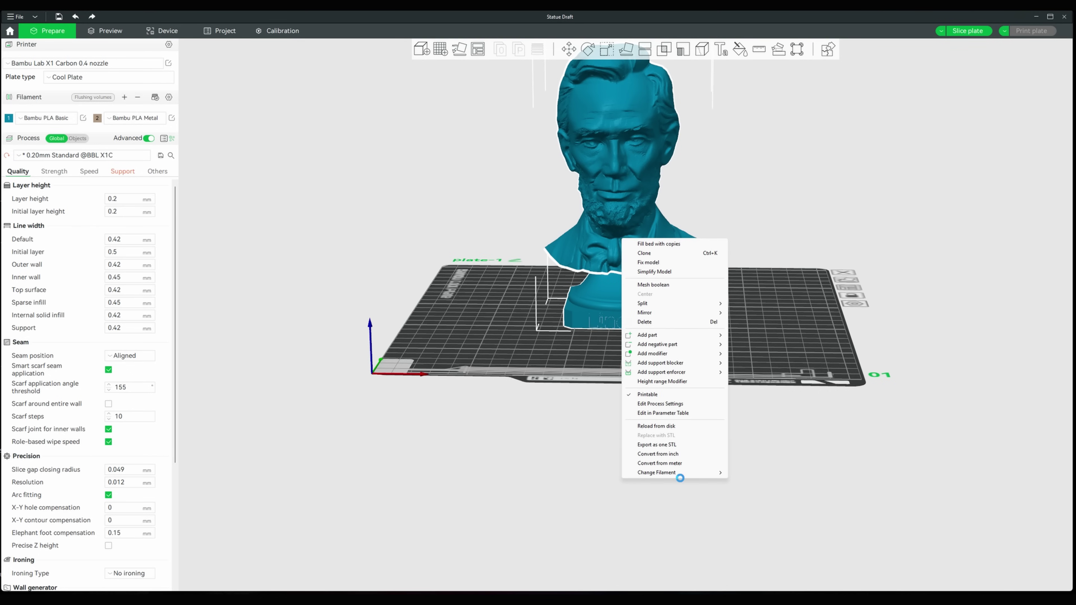
mouse_move(682, 477)
click(750, 484)
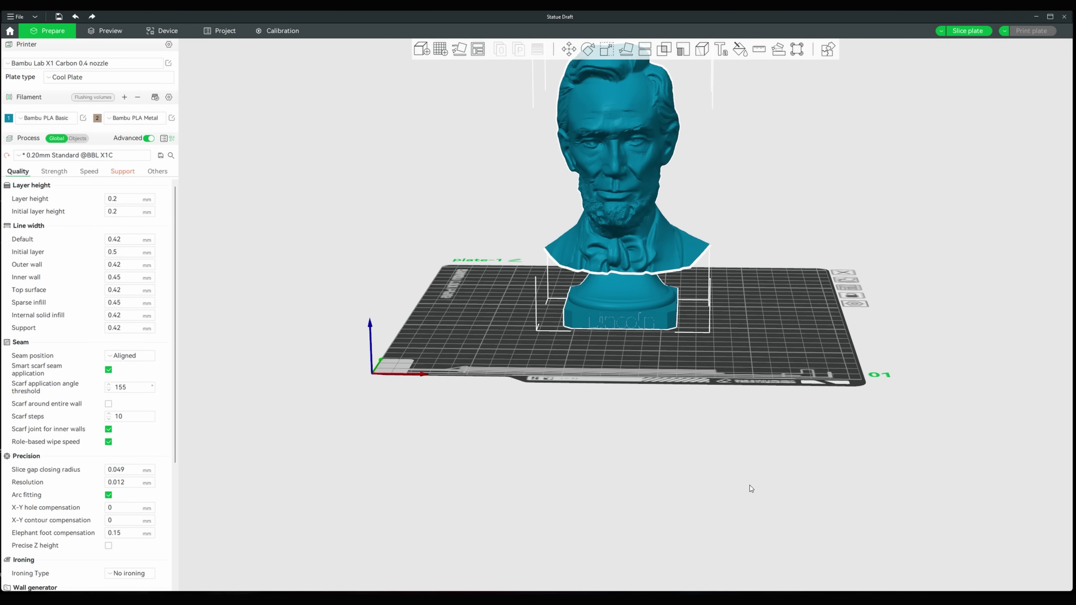
click(967, 30)
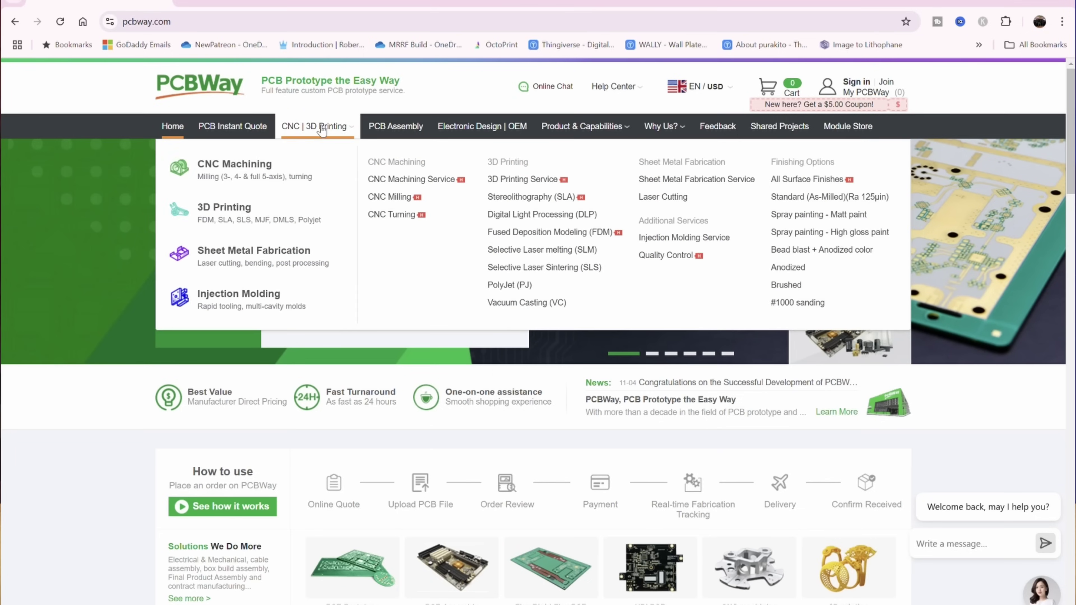
- Open PCBWay's 3D Printing quote page and scroll through its form
click(322, 127)
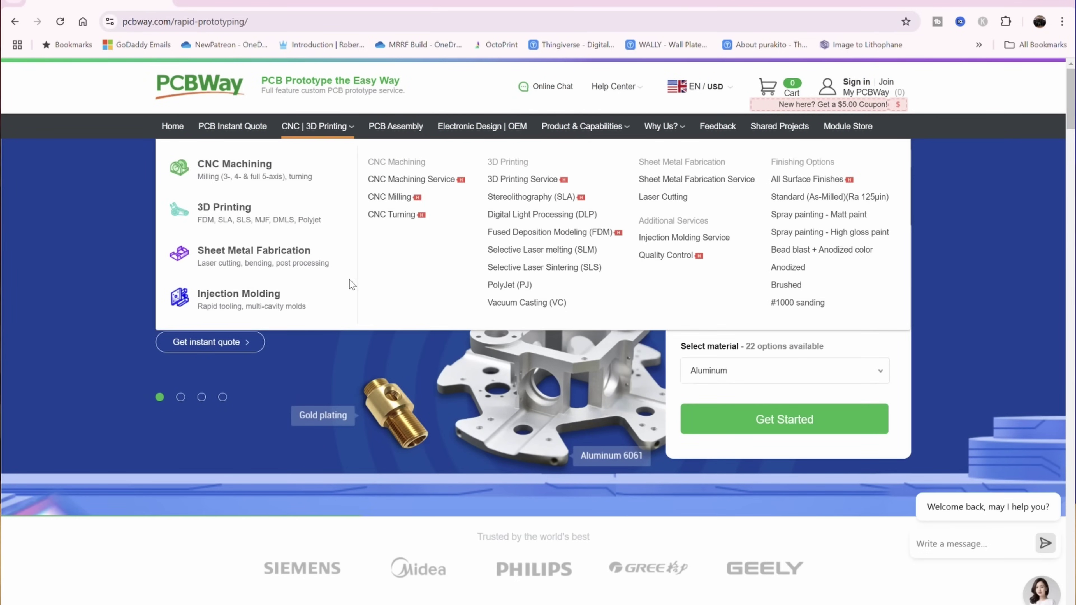
click(250, 214)
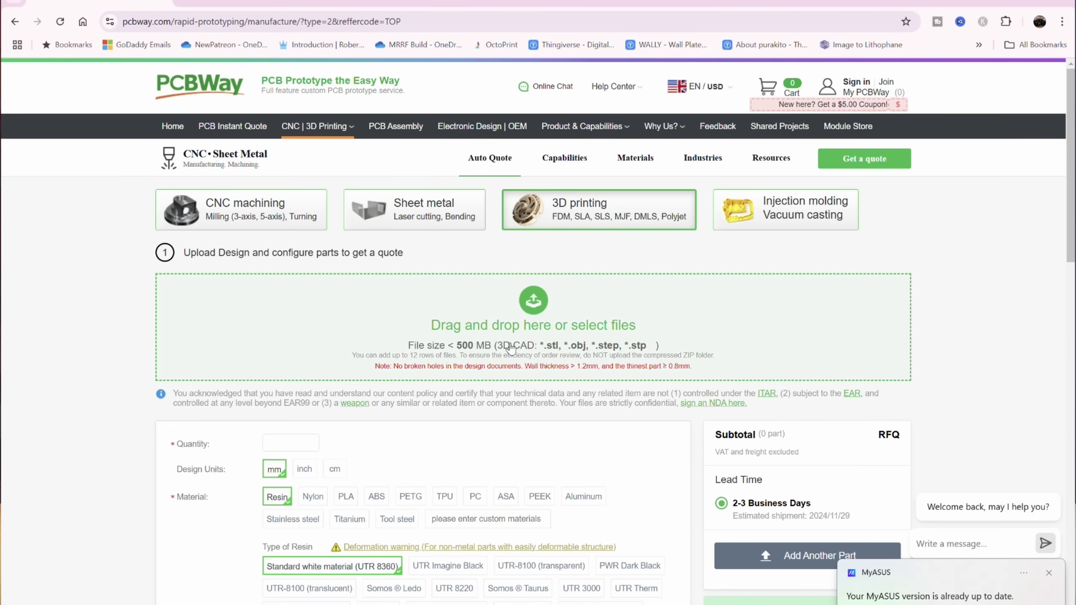
scroll(510, 348, down, 5)
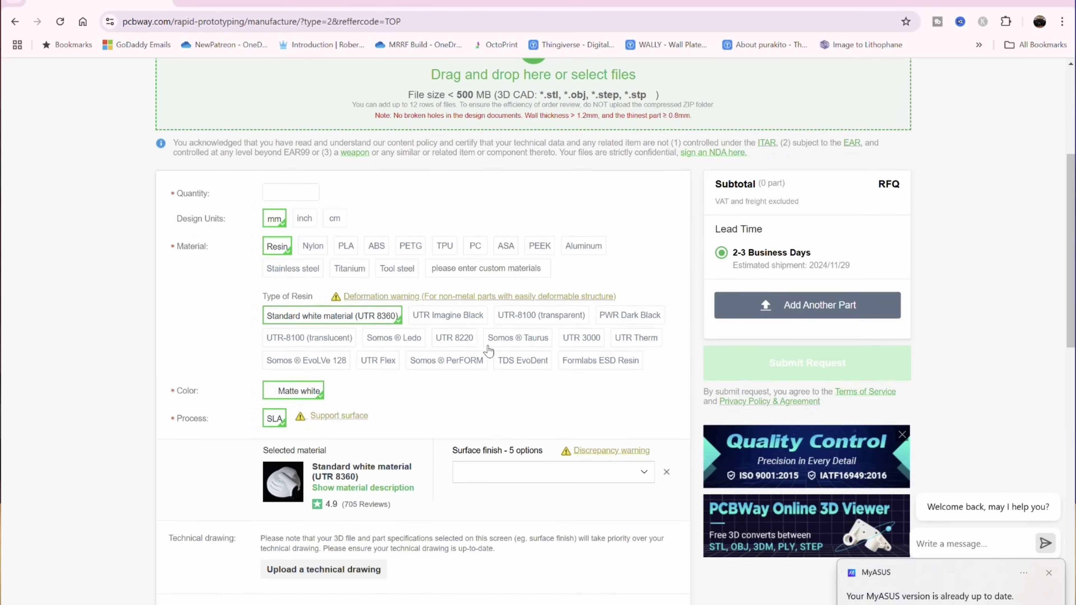
scroll(488, 350, down, 13)
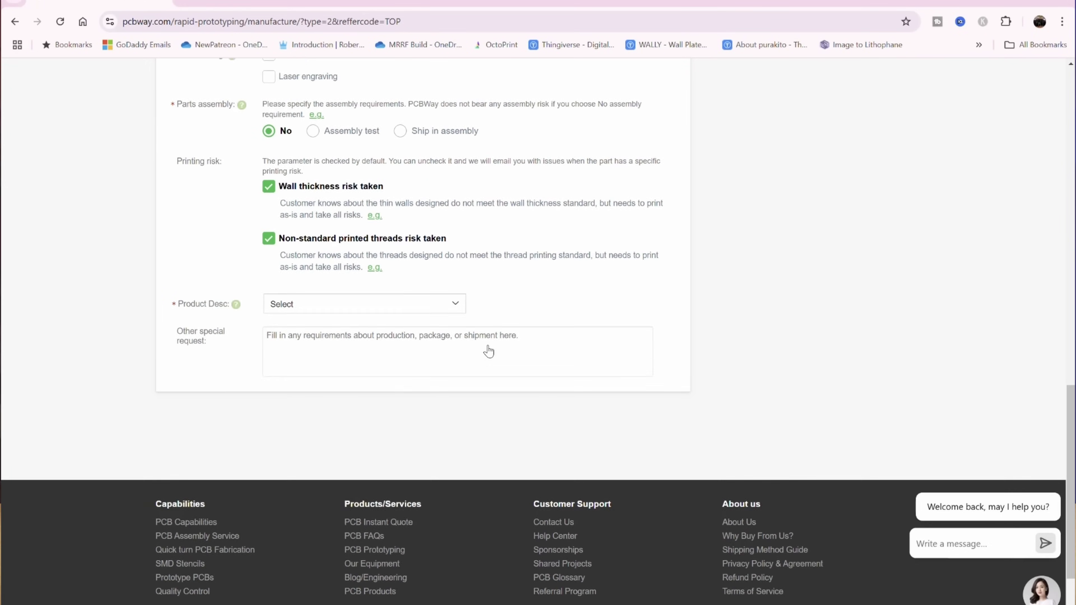
scroll(489, 352, down, 2)
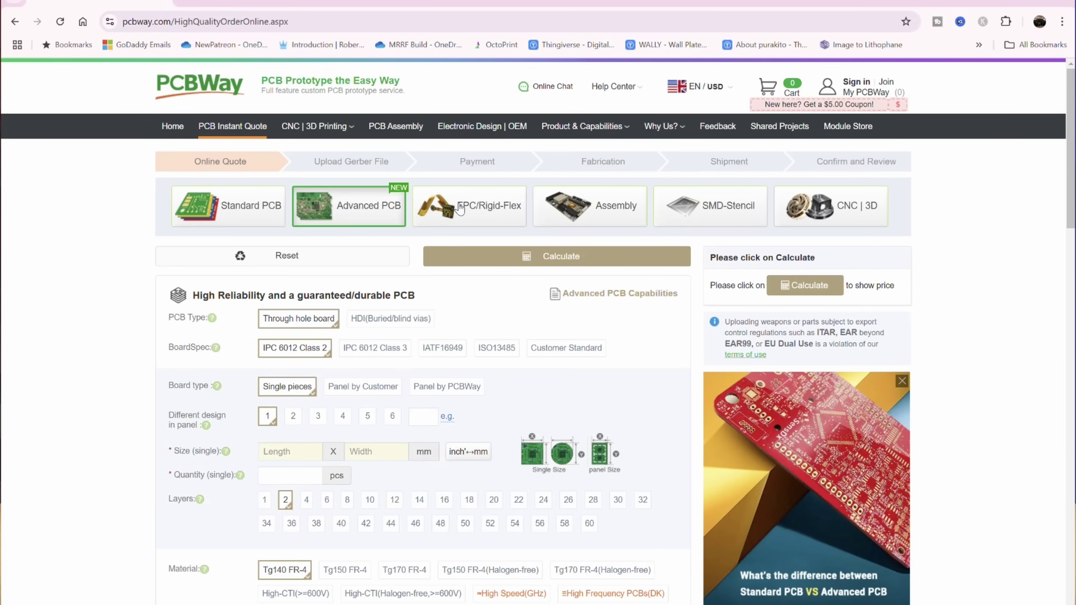
- Visit the FPC/Rigid-Flex, Assembly and SMD-Stencil quote pages in turn
click(459, 208)
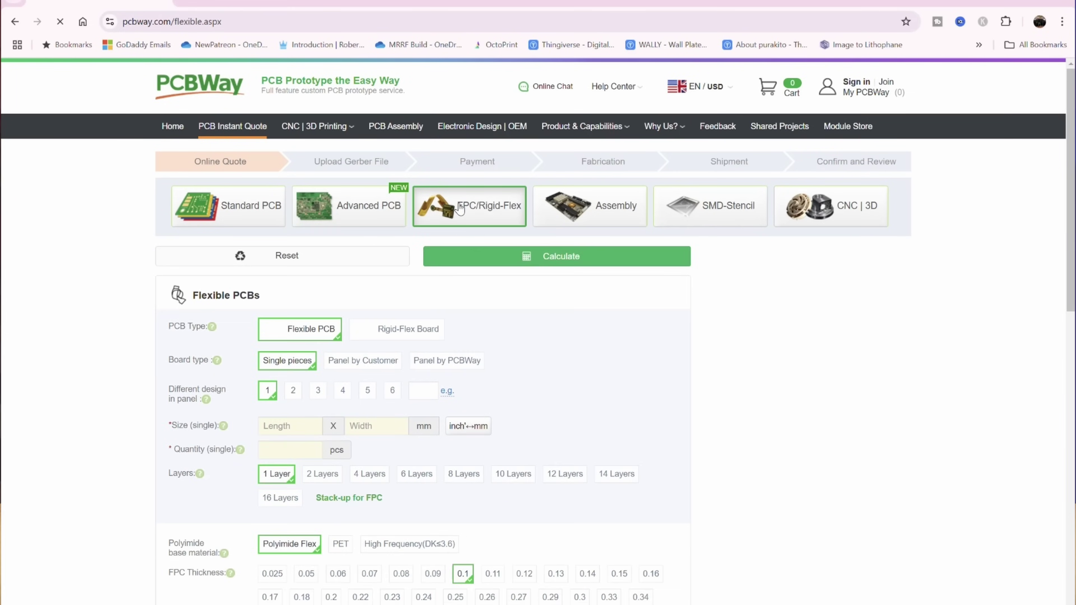
click(615, 206)
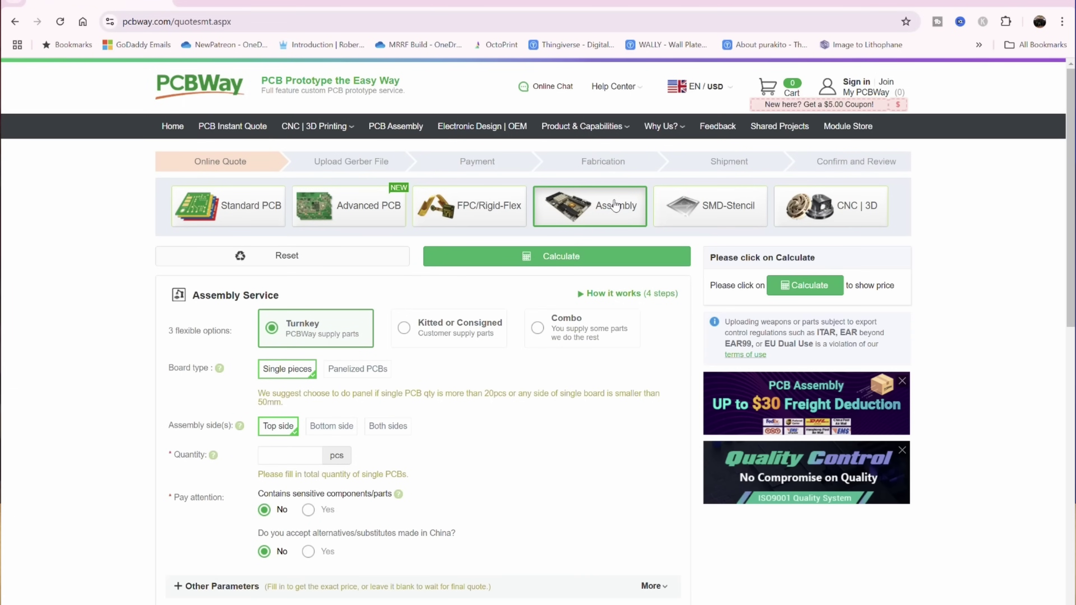
click(710, 207)
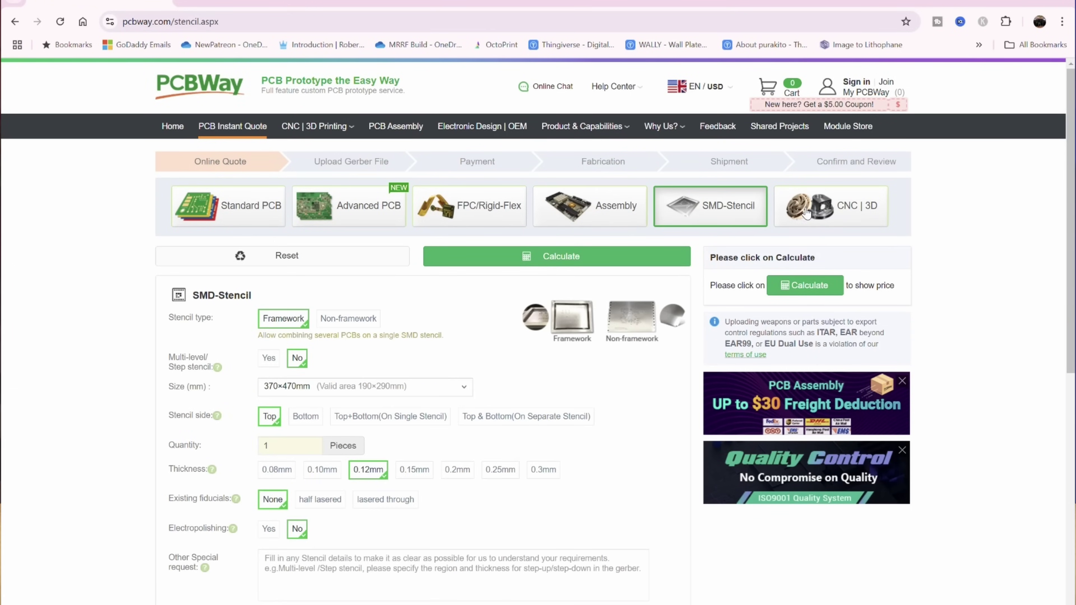